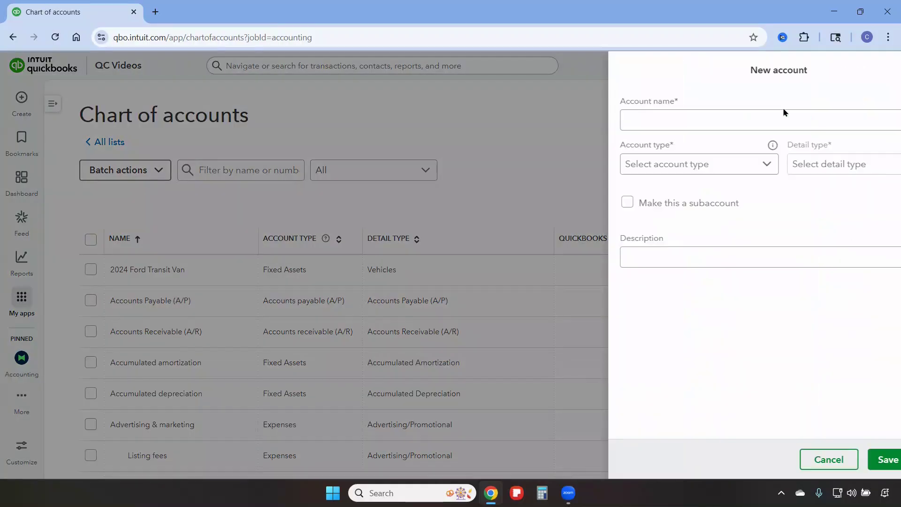
Name the new account Discover Credit Card with the card's last four digits in parentheses, and set its account type to Credit Card
{"action": "type", "text": "Discover Credit Card ("}
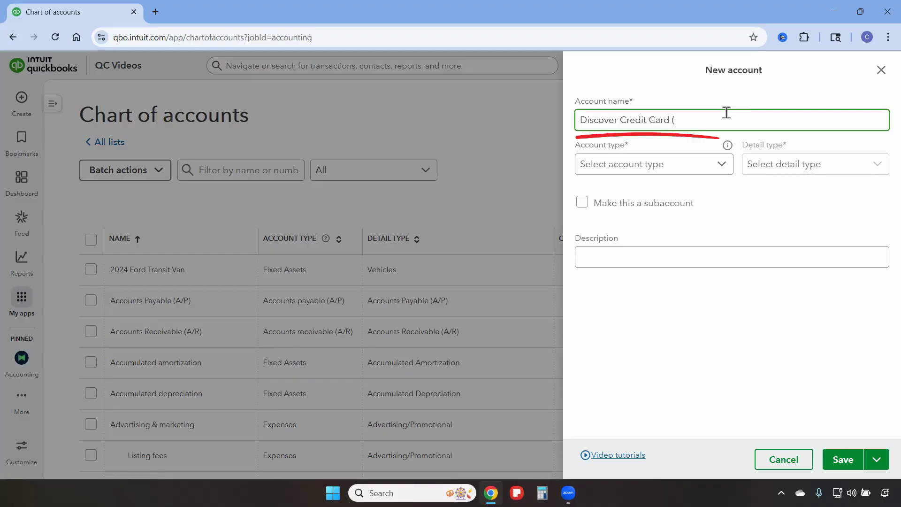
{"action": "type", "text": "2985"}
{"action": "left_click", "coordinate": [679, 174]}
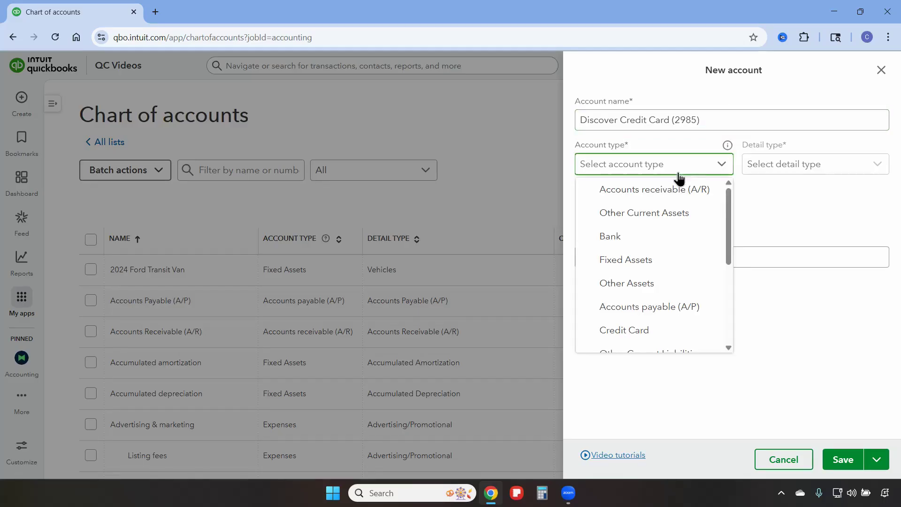
{"action": "left_click", "coordinate": [643, 331]}
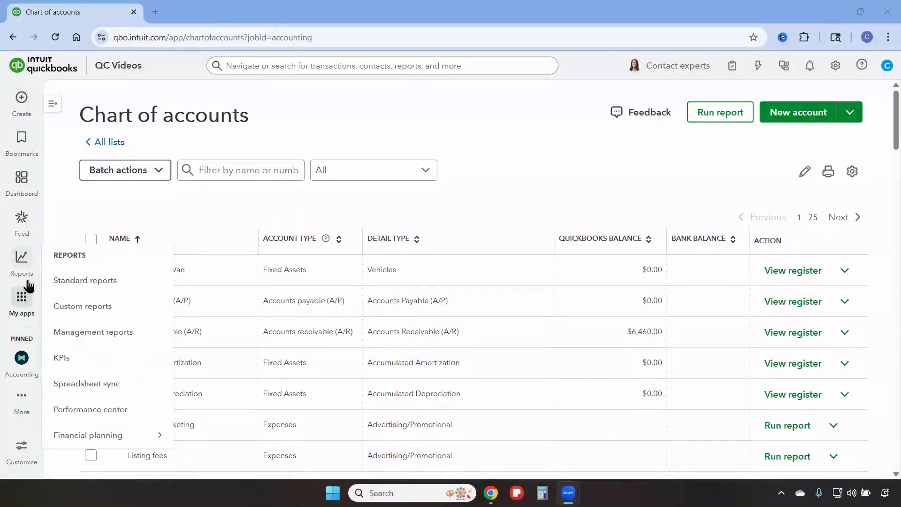
Start an upload from file in Bank transactions and choose the new Discover credit card as the receiving account
{"action": "mouse_move", "coordinate": [24, 299]}
{"action": "mouse_move", "coordinate": [132, 137]}
{"action": "left_click", "coordinate": [216, 131]}
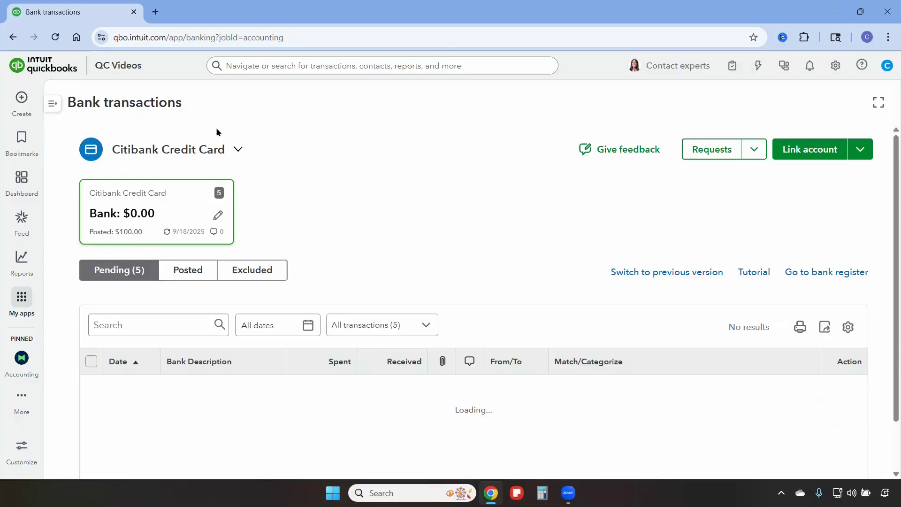
{"action": "left_click", "coordinate": [813, 153]}
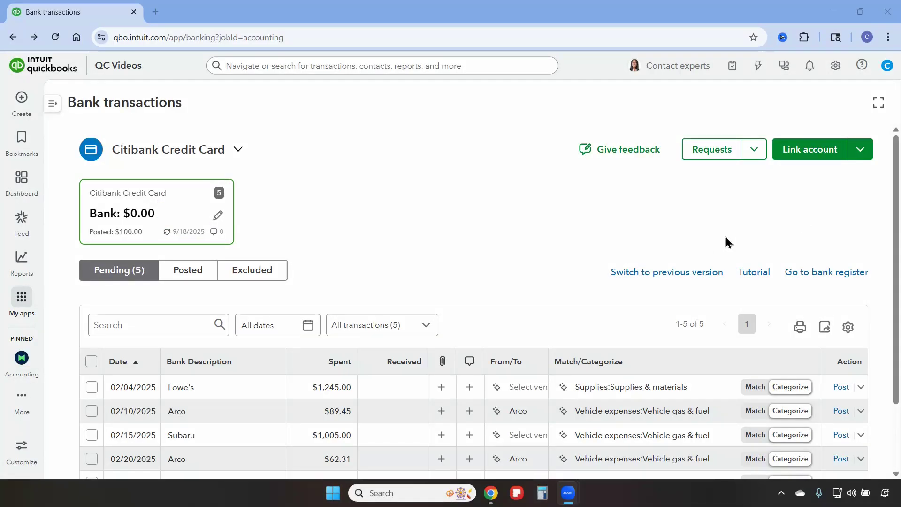
{"action": "left_click", "coordinate": [863, 155]}
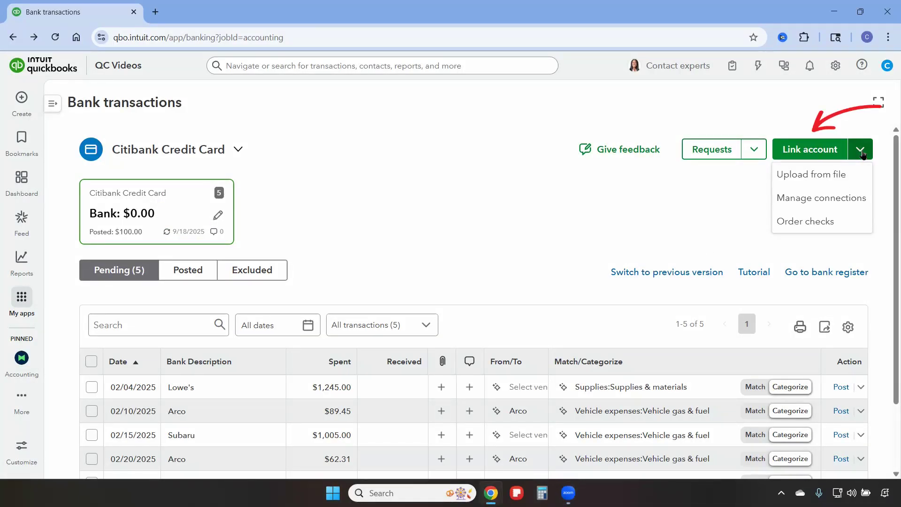
{"action": "left_click", "coordinate": [819, 175]}
{"action": "left_click", "coordinate": [414, 191]}
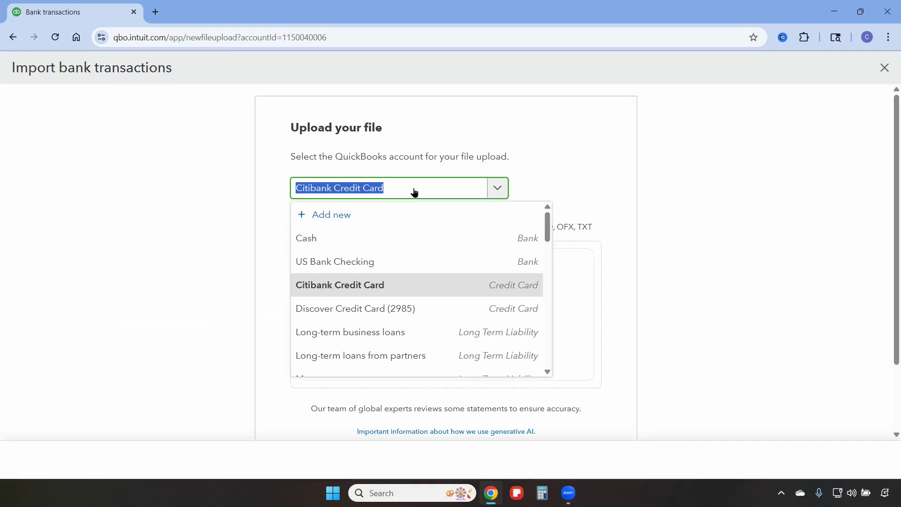
{"action": "left_click", "coordinate": [393, 310]}
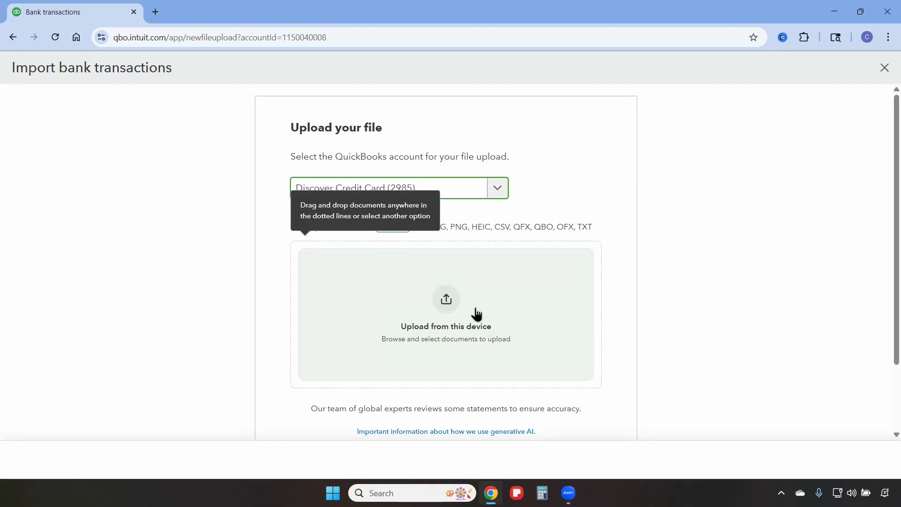
Upload the statement file Discover CC Statement 2025-08.pdf from this device
{"action": "left_click", "coordinate": [445, 313]}
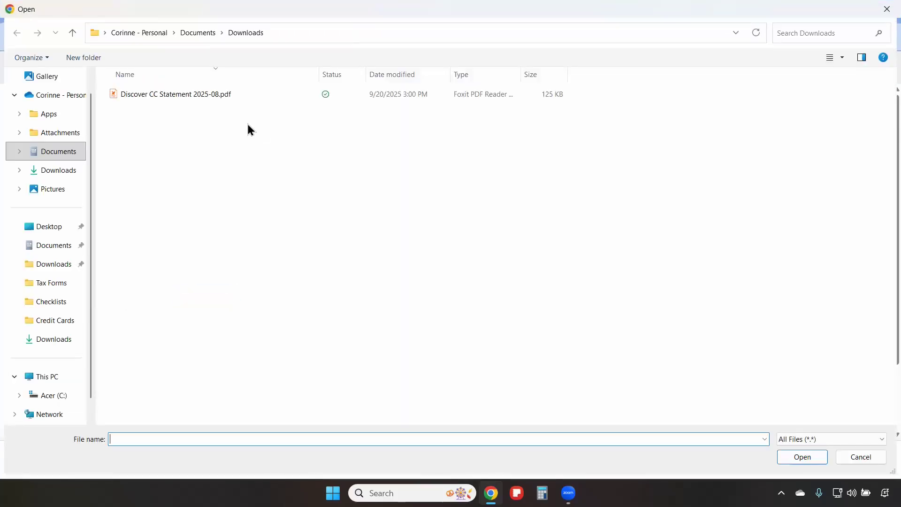
{"action": "left_click", "coordinate": [210, 95]}
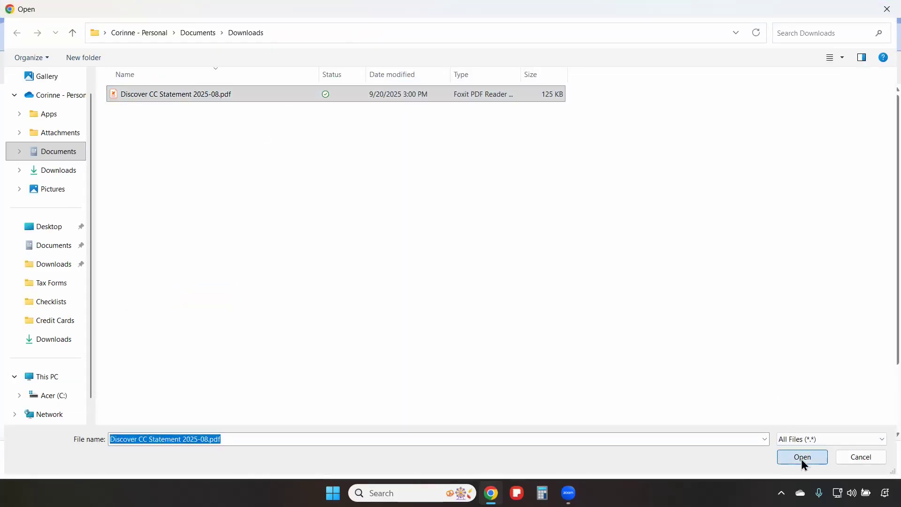
{"action": "left_click", "coordinate": [801, 458]}
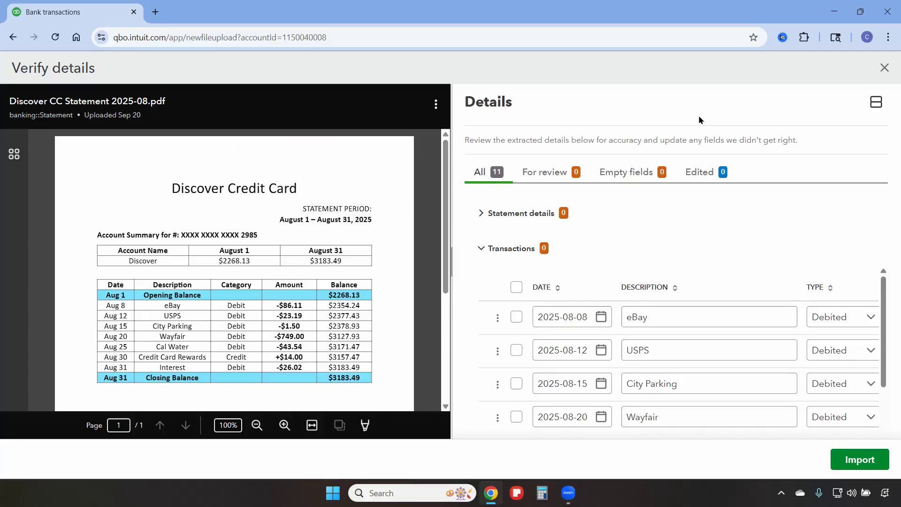
Select all transactions extracted from the Discover statement and import them
{"action": "key", "text": "ctrl+minus"}
{"action": "key", "text": "ctrl+minus"}
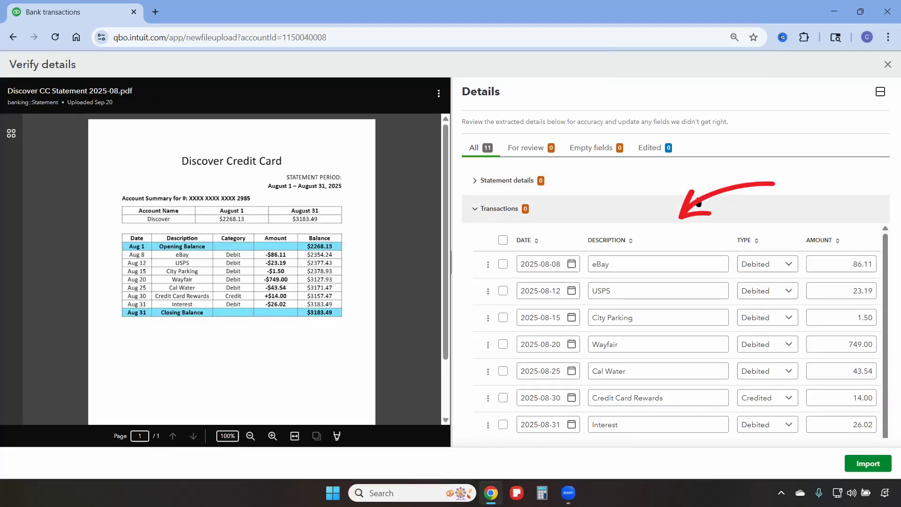
{"action": "left_click", "coordinate": [502, 241]}
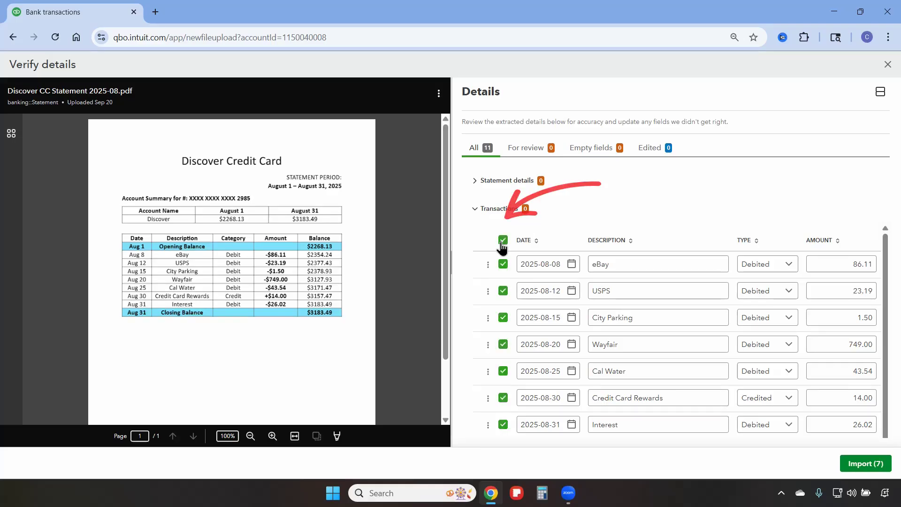
{"action": "left_click", "coordinate": [870, 467]}
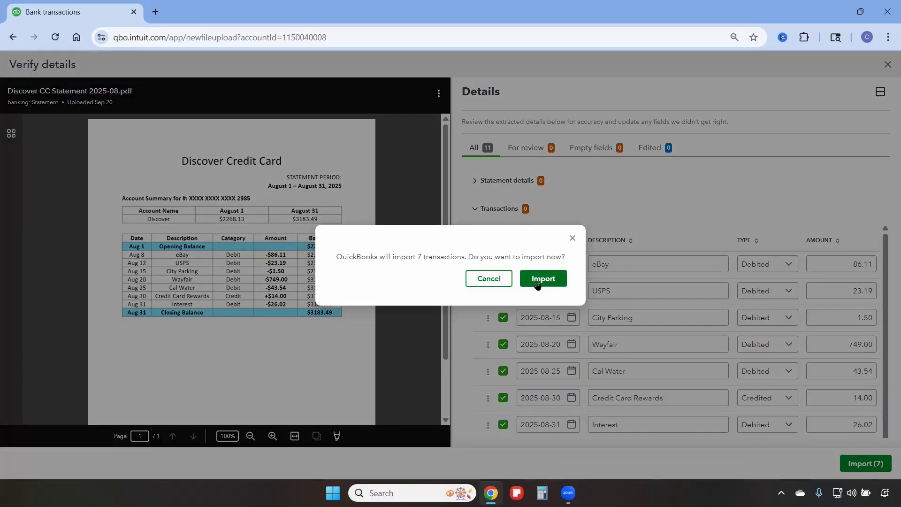
{"action": "left_click", "coordinate": [537, 282]}
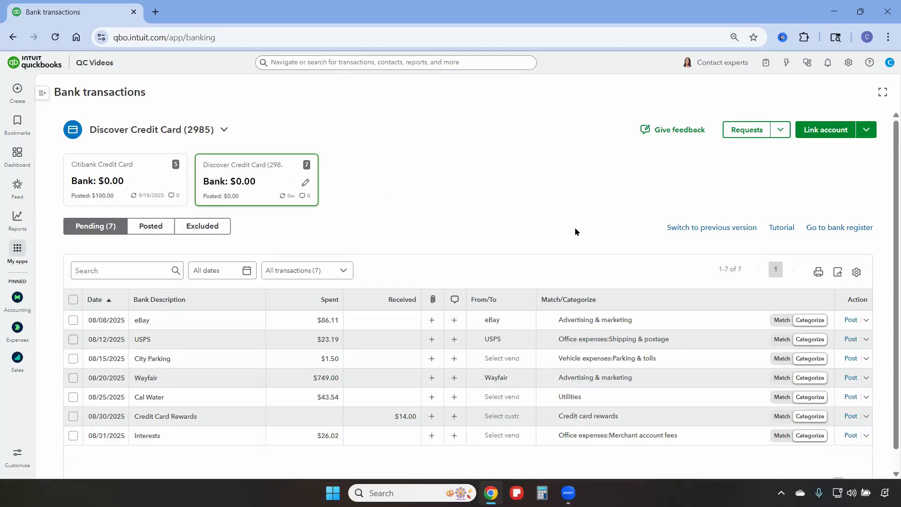
Post the pending 08/08/2025 eBay and 08/12/2025 USPS transactions with their suggested categories
{"action": "scroll", "coordinate": [423, 240], "scroll_direction": "down", "scroll_amount": 1}
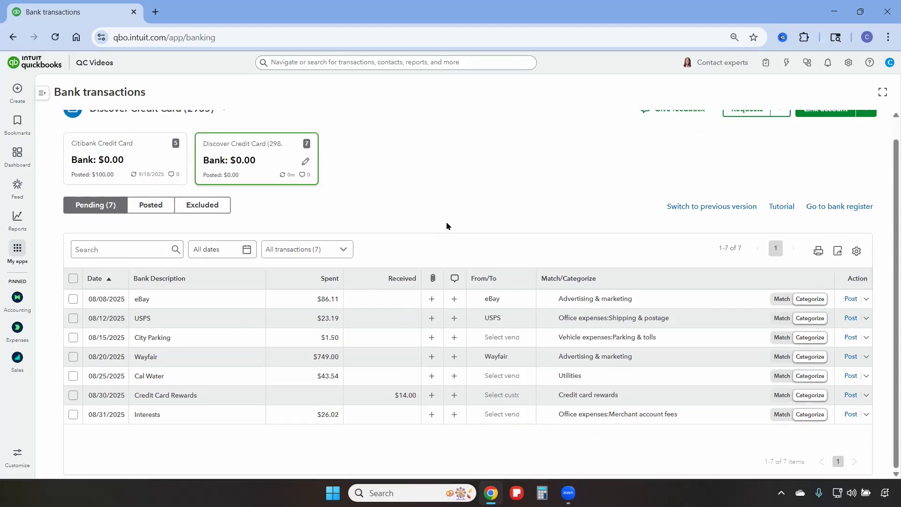
{"action": "scroll", "coordinate": [500, 207], "scroll_direction": "up", "scroll_amount": 1}
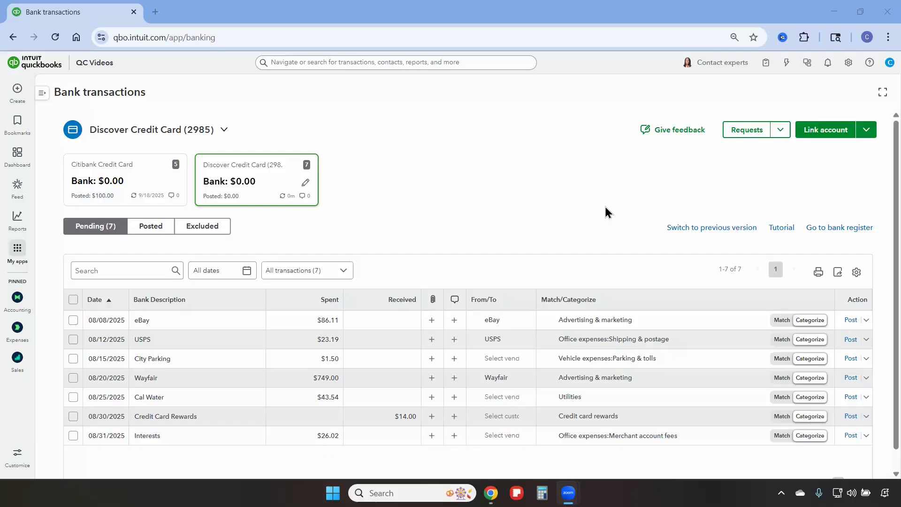
{"action": "left_click", "coordinate": [606, 208]}
{"action": "key", "text": "ctrl+plus"}
{"action": "key", "text": "ctrl+plus"}
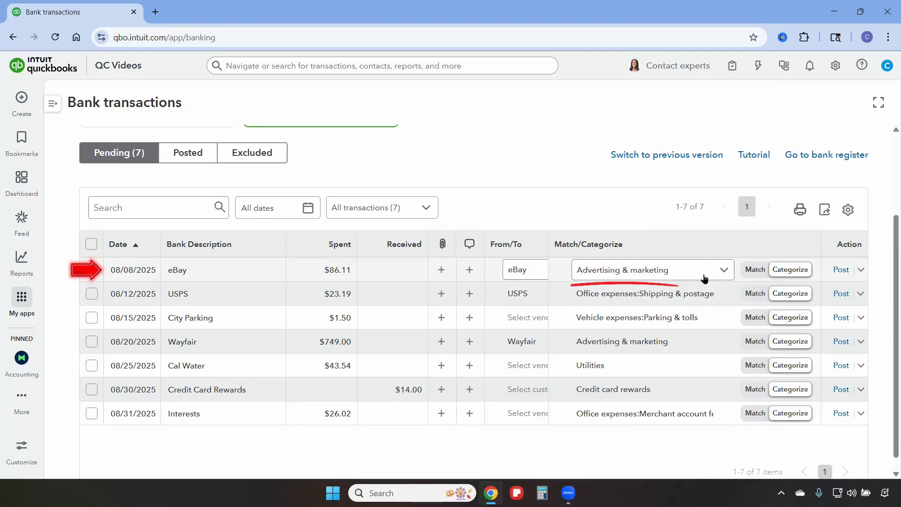
{"action": "left_click", "coordinate": [841, 270]}
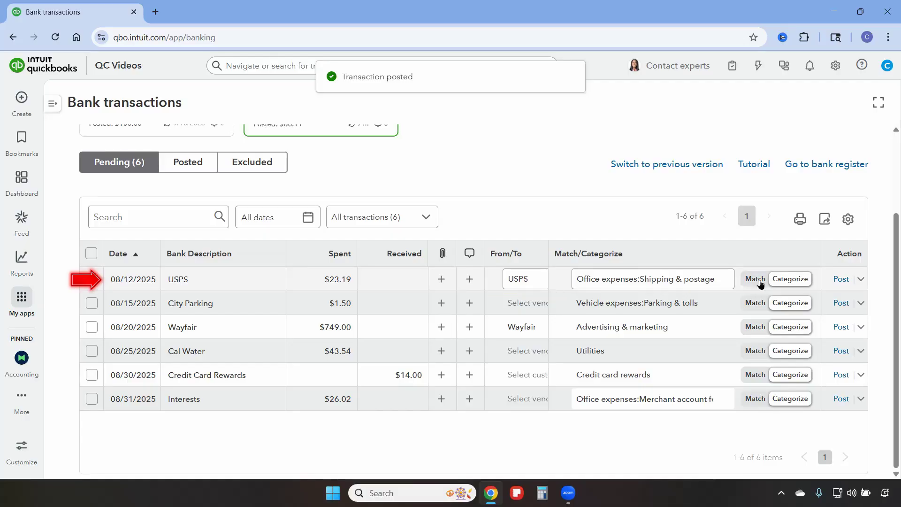
{"action": "left_click", "coordinate": [841, 279]}
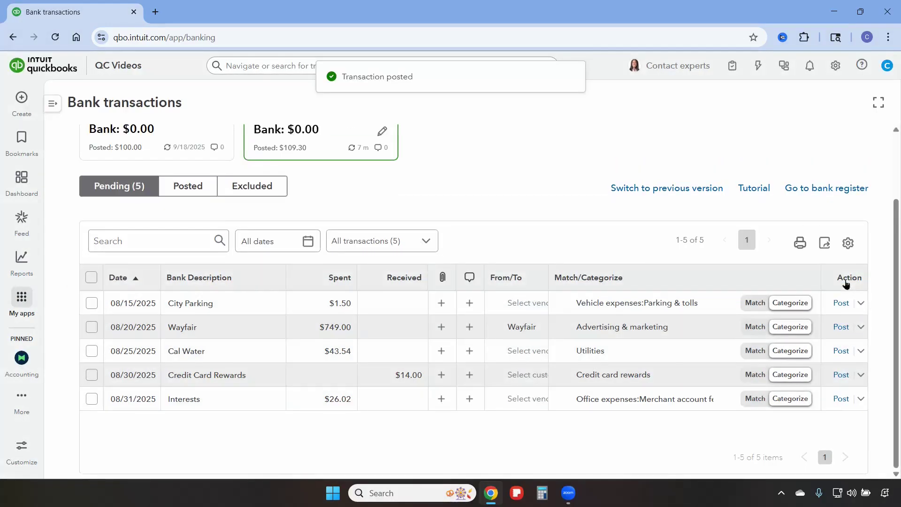
Assign the vendor City Parking to the 08/15/2025 transaction and post it
{"action": "left_click", "coordinate": [526, 309]}
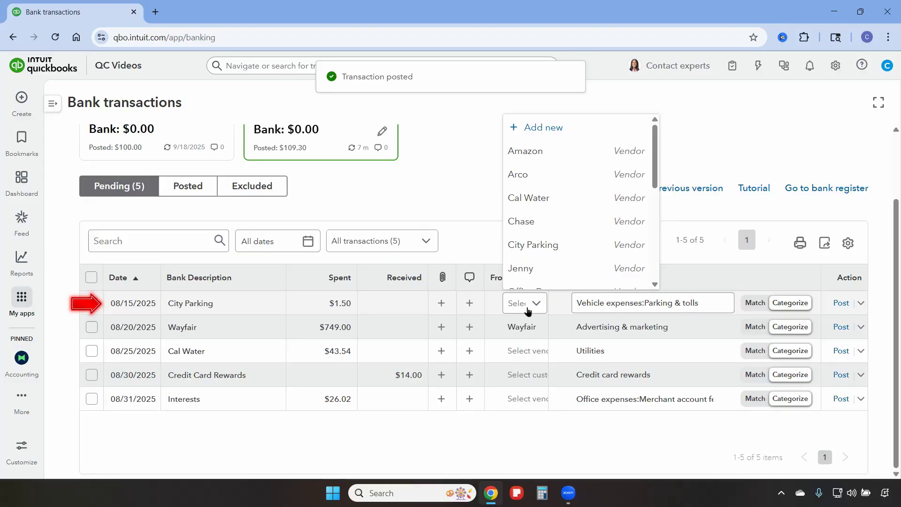
{"action": "left_click", "coordinate": [532, 245]}
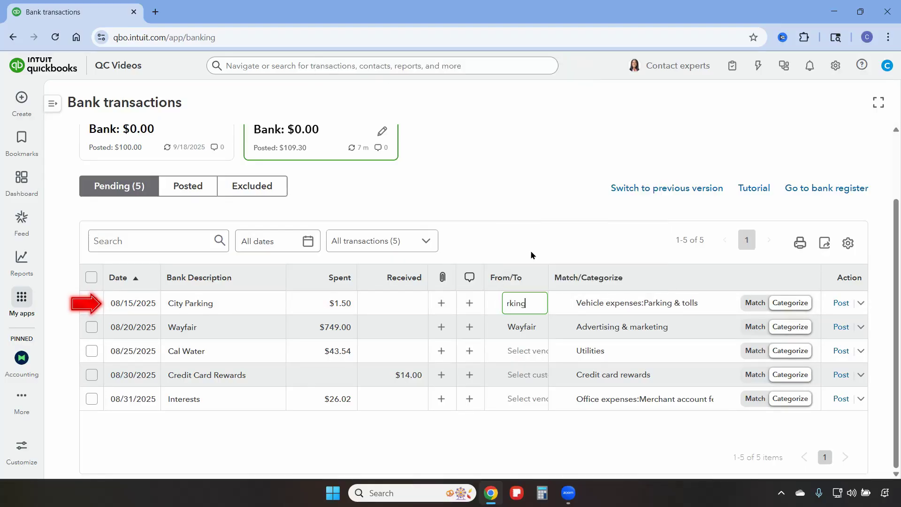
{"action": "left_click", "coordinate": [842, 304]}
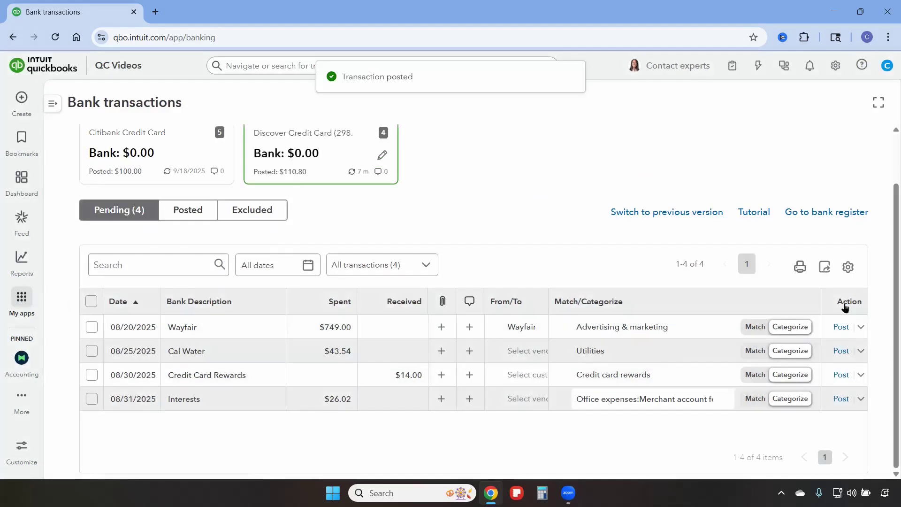
In the Discover card's register, start an expense dated 08/01/2025 with Opening balance equity as its account
{"action": "left_click", "coordinate": [822, 213]}
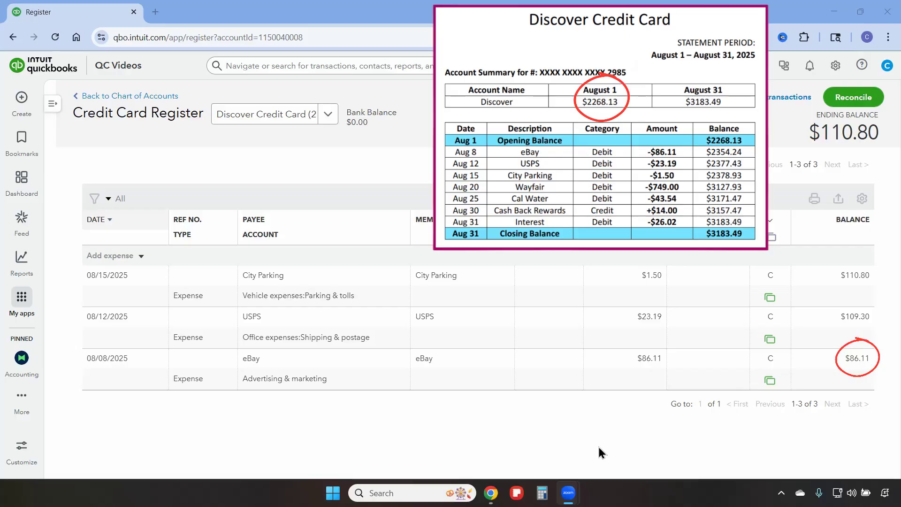
{"action": "left_click", "coordinate": [121, 261]}
{"action": "left_click", "coordinate": [121, 261]}
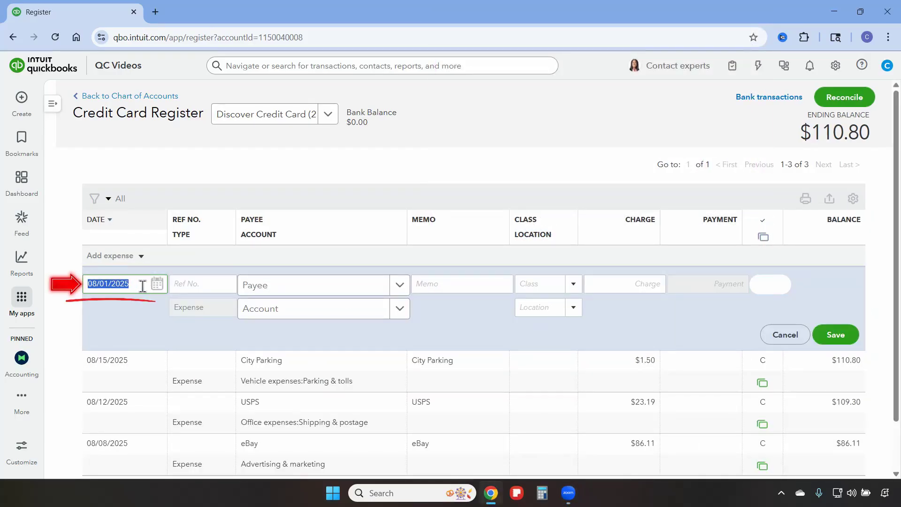
{"action": "left_click", "coordinate": [276, 318]}
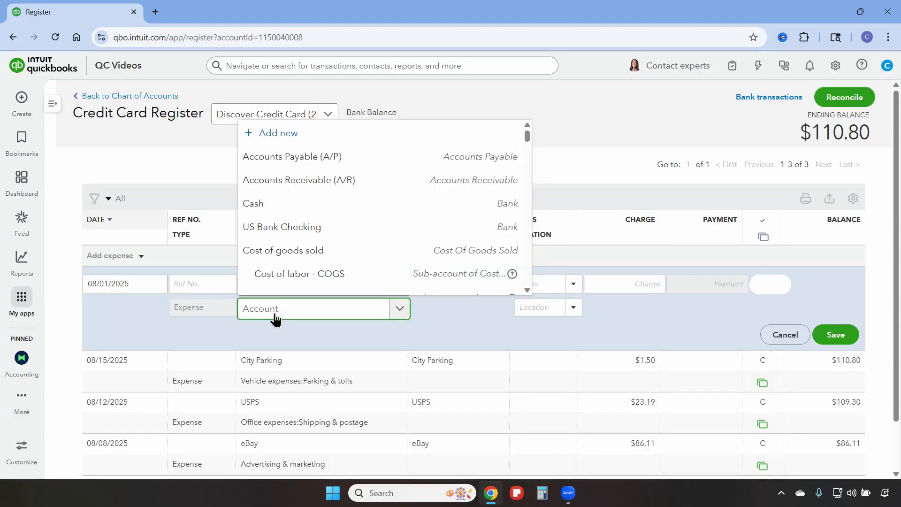
{"action": "type", "text": "opei"}
{"action": "type", "text": "nin"}
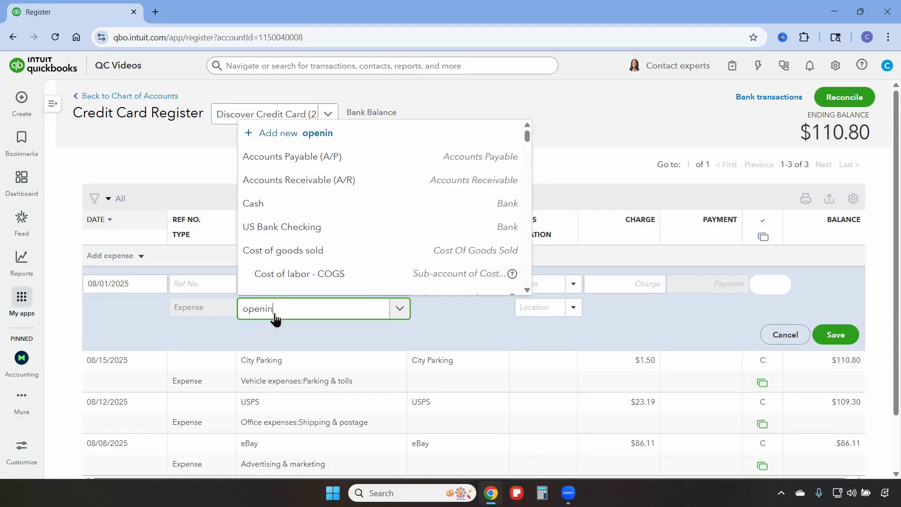
{"action": "left_click", "coordinate": [273, 283]}
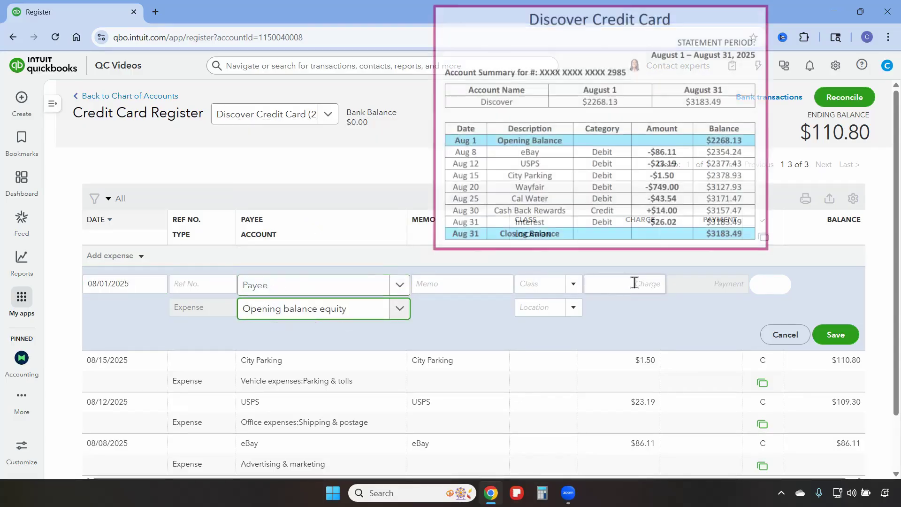
Save the opening balance expense with a charge of 2268.13 and re-sort the register by date
{"action": "left_click", "coordinate": [637, 284]}
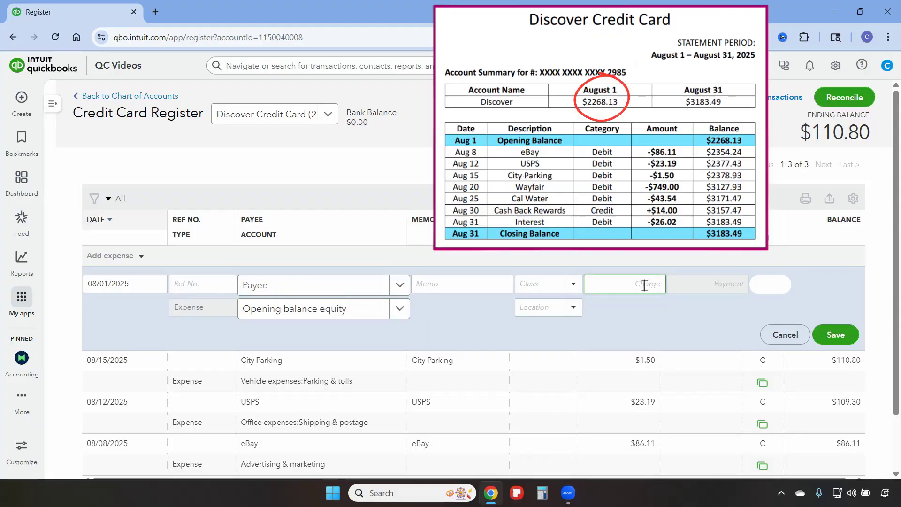
{"action": "type", "text": "2268.13"}
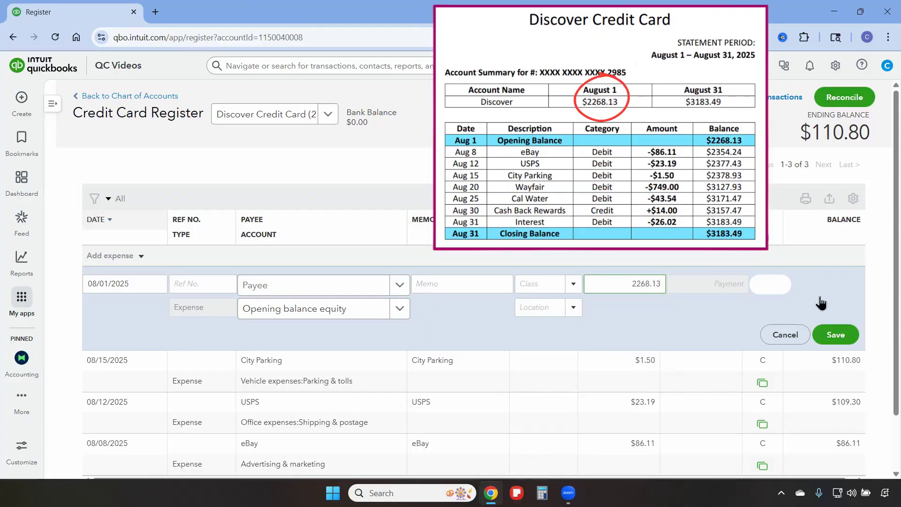
{"action": "left_click", "coordinate": [834, 336]}
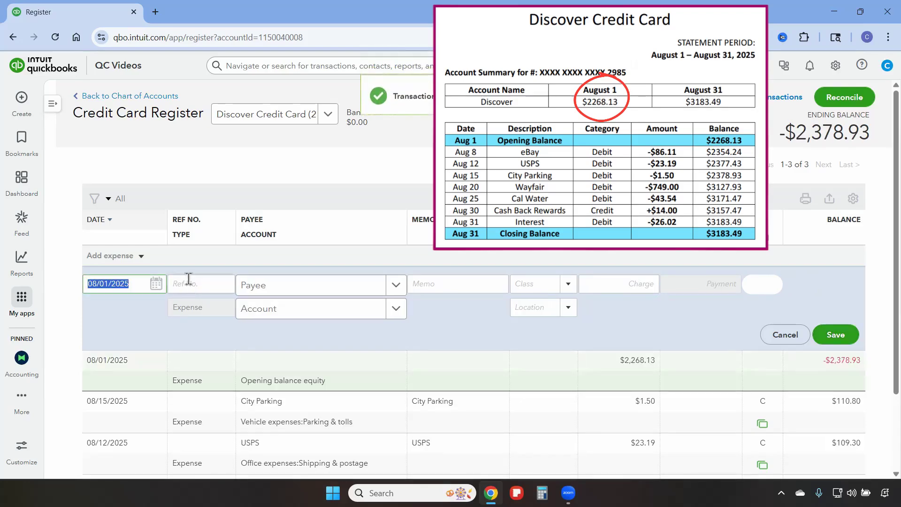
{"action": "double_click", "coordinate": [98, 229]}
{"action": "left_click", "coordinate": [98, 229]}
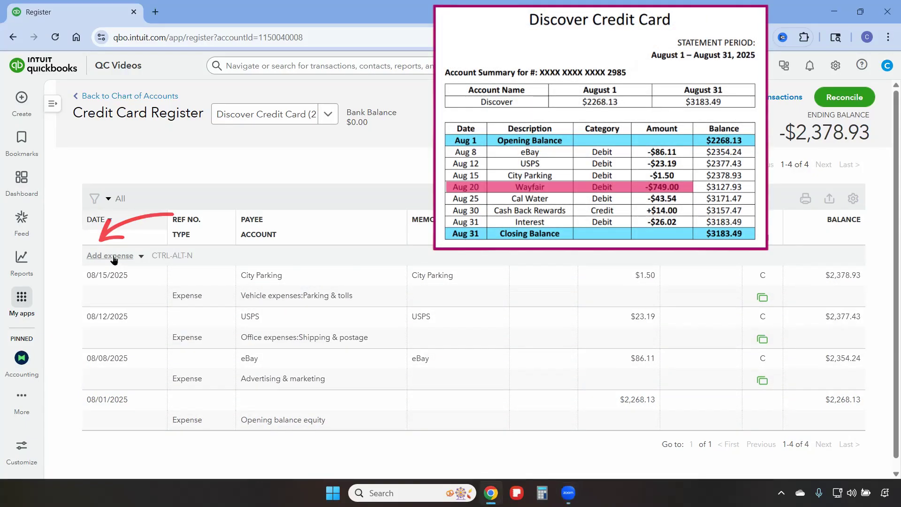
Start a register expense dated 08/20/2025 with Wayfair as the payee
{"action": "left_click", "coordinate": [113, 256]}
{"action": "left_click", "coordinate": [136, 288]}
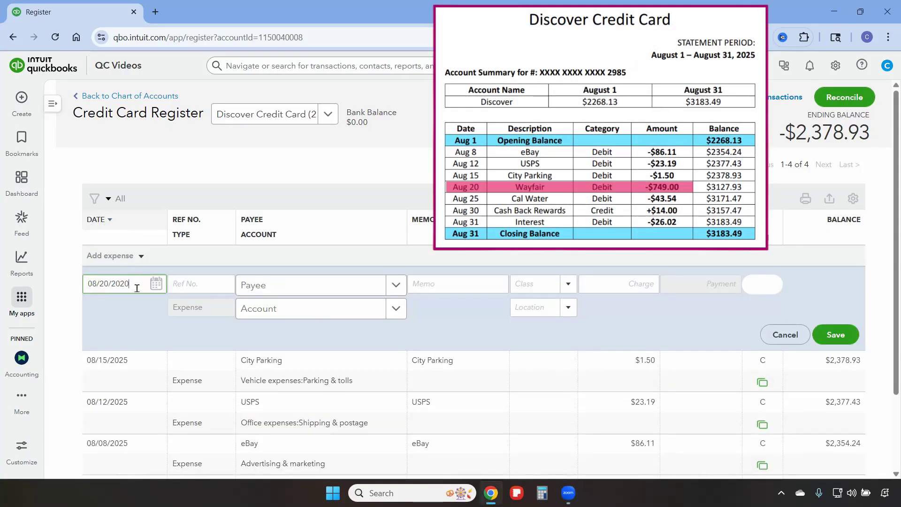
{"action": "key", "text": "BackSpace"}
{"action": "key", "text": "BackSpace"}
{"action": "left_click", "coordinate": [283, 288]}
{"action": "type", "text": "Wayf"}
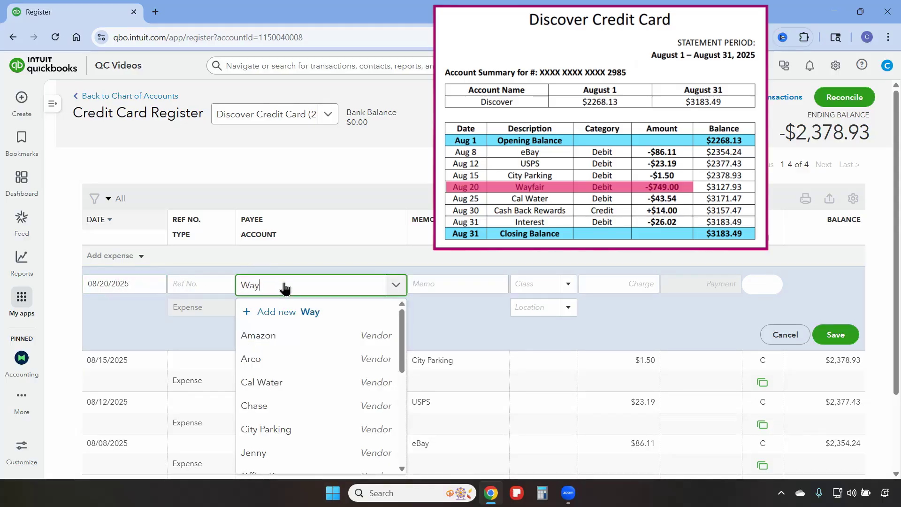
{"action": "left_click", "coordinate": [295, 332]}
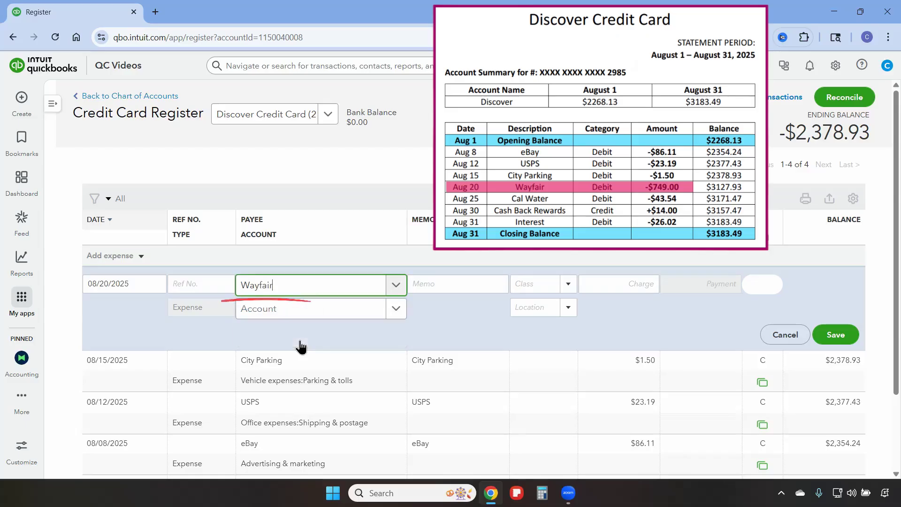
Assign the Wayfair expense to Office expenses:Office equipment, enter a charge of 749, and save it
{"action": "left_click", "coordinate": [292, 311]}
{"action": "type", "text": "offc"}
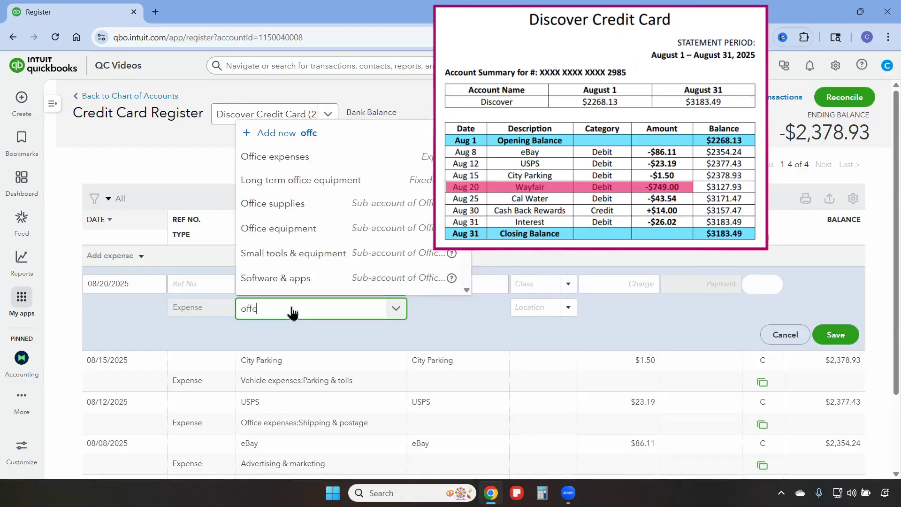
{"action": "key", "text": "BackSpace"}
{"action": "type", "text": "ice"}
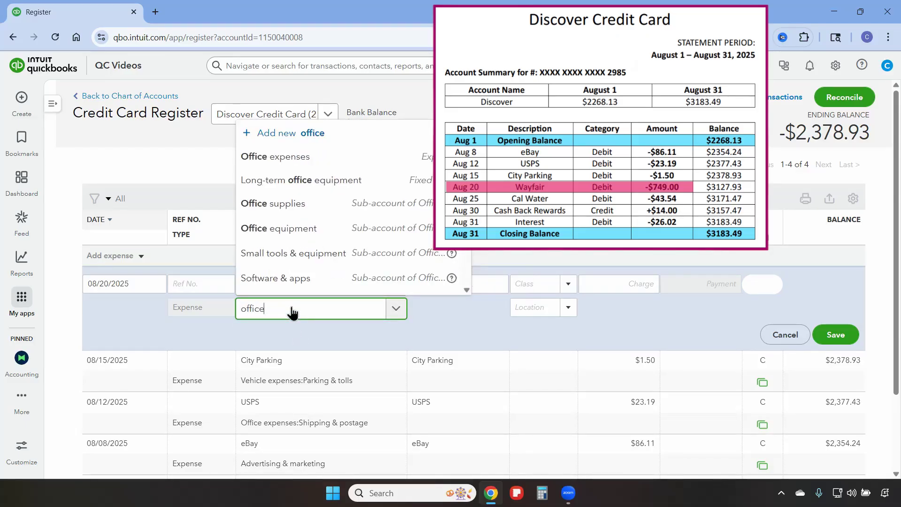
{"action": "left_click", "coordinate": [305, 284]}
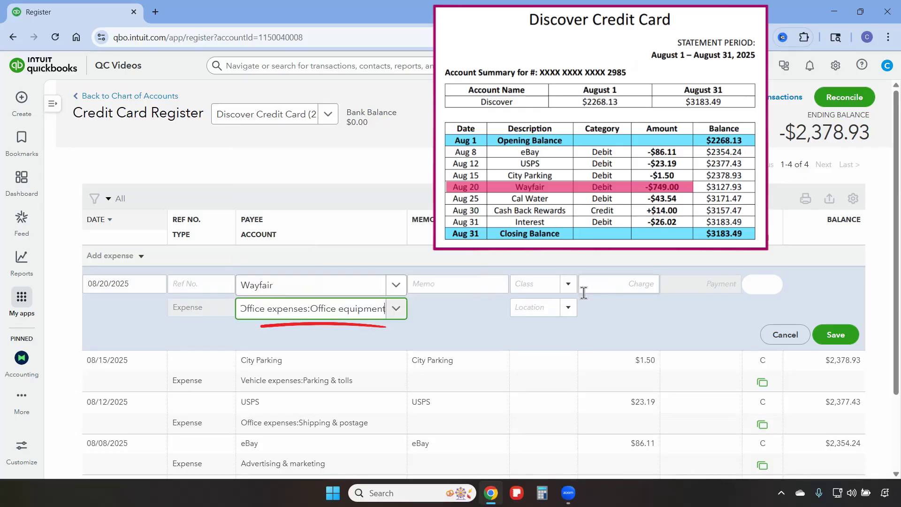
{"action": "left_click", "coordinate": [613, 282]}
{"action": "type", "text": "749"}
{"action": "left_click", "coordinate": [841, 337]}
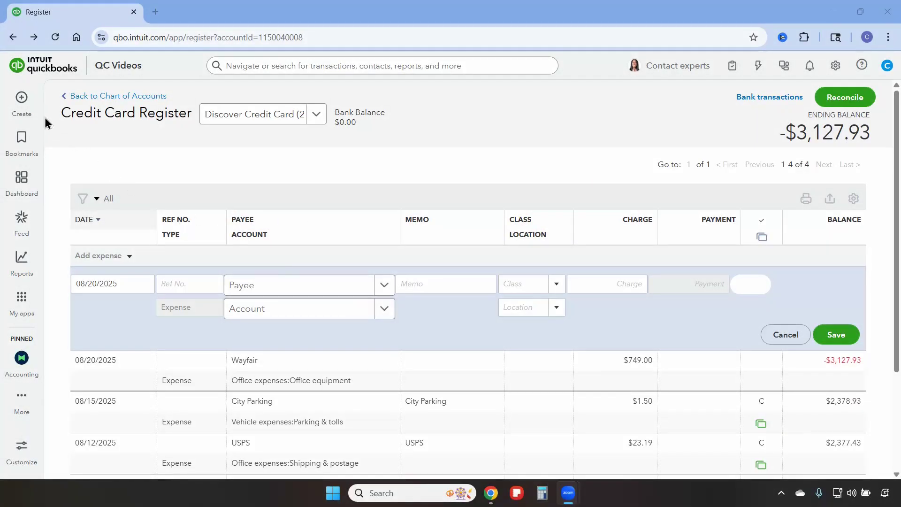
Create a new expense form for the vendor Cal Water with payment date 08/25/2025
{"action": "left_click", "coordinate": [24, 99]}
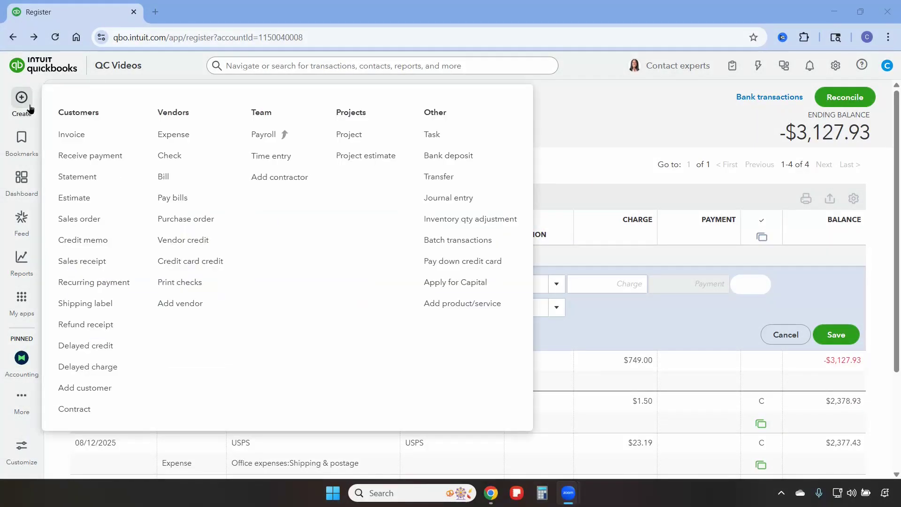
{"action": "left_click", "coordinate": [182, 139]}
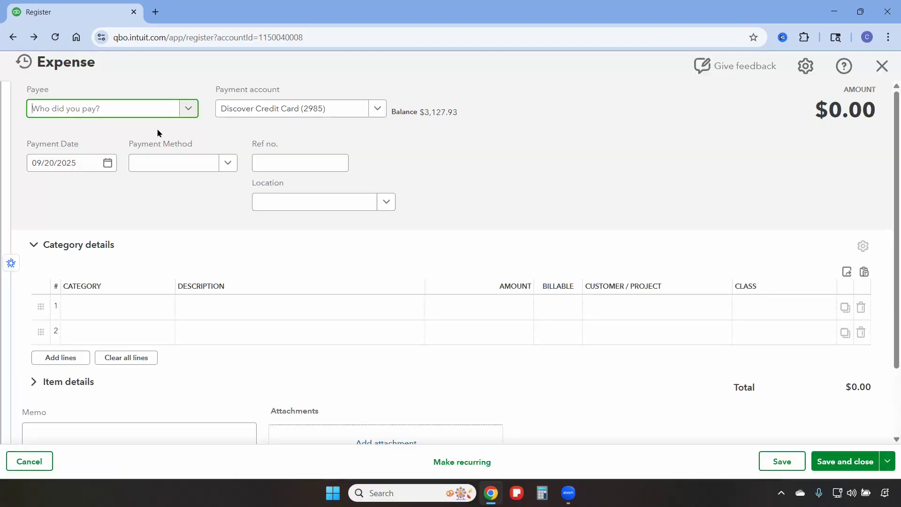
{"action": "type", "text": "Cal"}
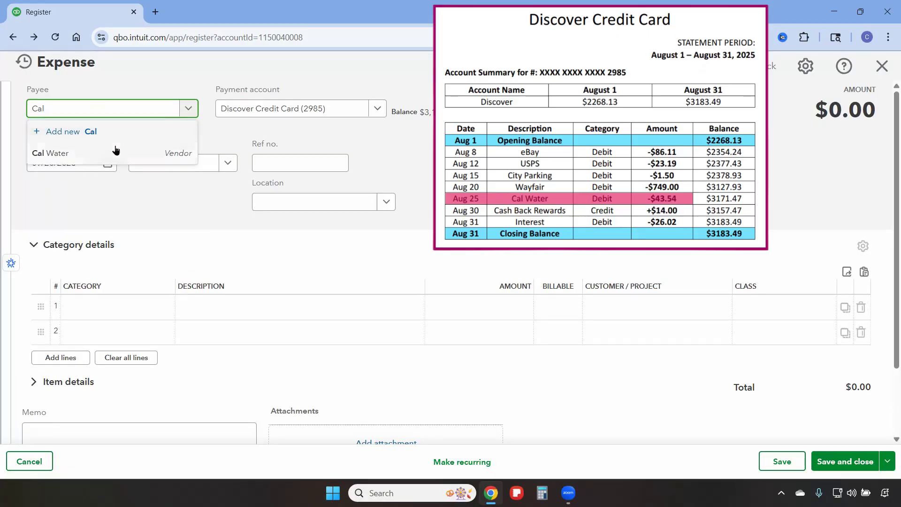
{"action": "left_click", "coordinate": [115, 147]}
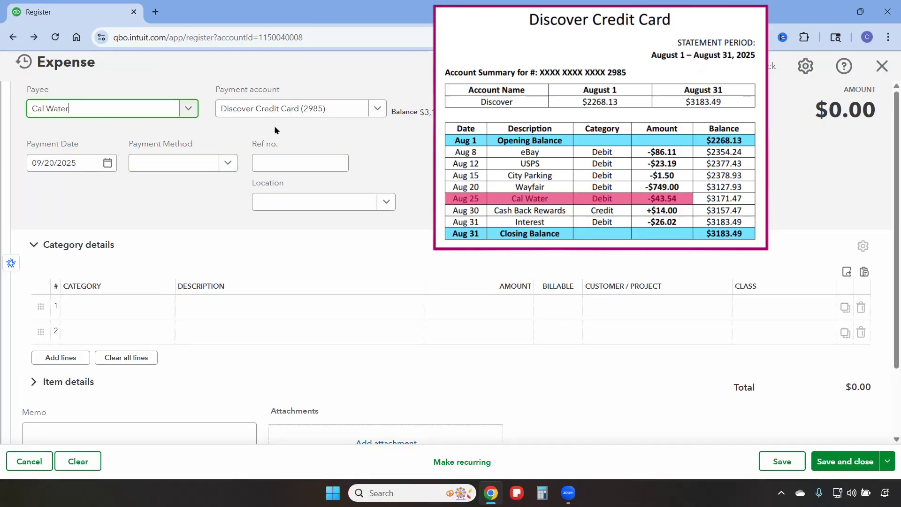
{"action": "left_click", "coordinate": [82, 162]}
{"action": "left_click", "coordinate": [81, 163]}
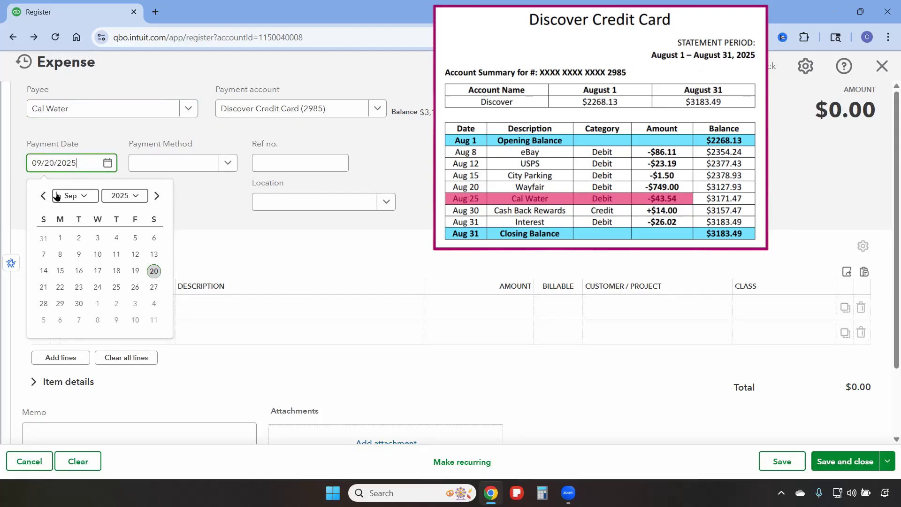
{"action": "left_click", "coordinate": [43, 196]}
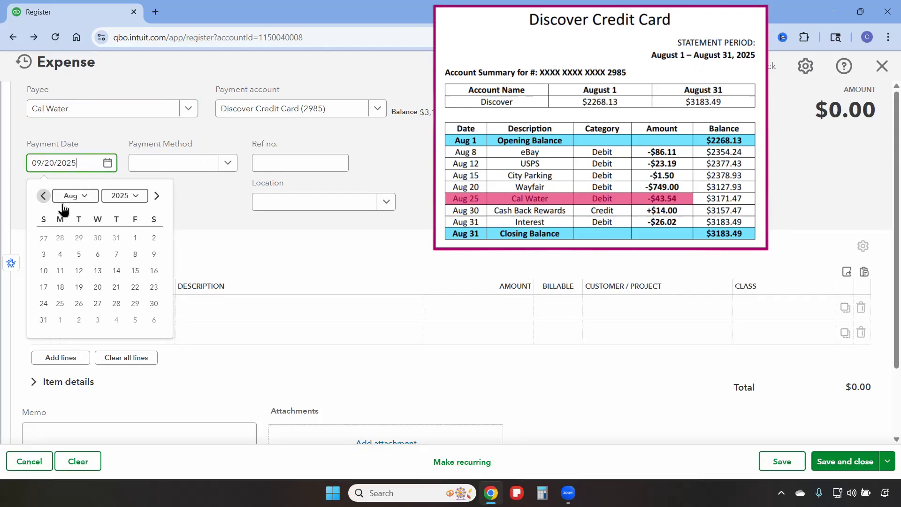
{"action": "left_click", "coordinate": [61, 305]}
Categorize the Cal Water expense's first line as Utilities:Water & sewer for 43.54, then save and close the form
{"action": "left_click", "coordinate": [99, 311]}
{"action": "type", "text": "water"}
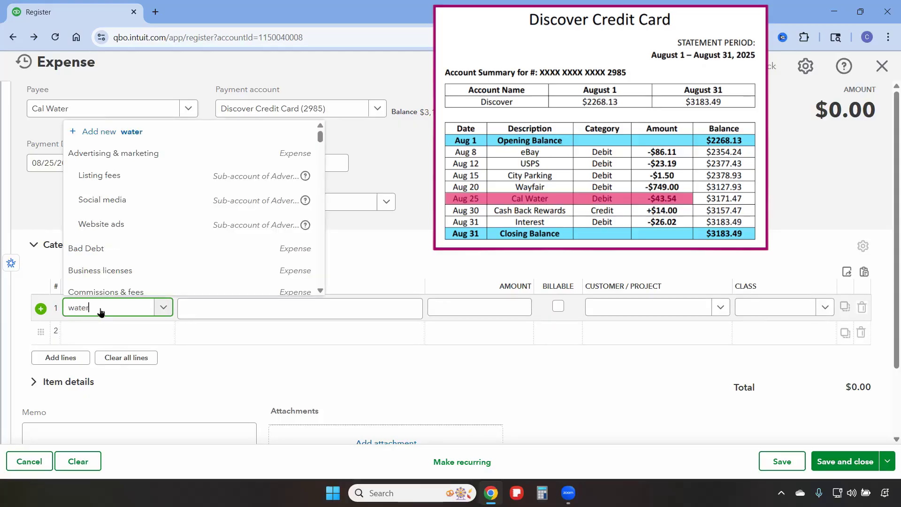
{"action": "left_click", "coordinate": [117, 288]}
{"action": "left_click", "coordinate": [493, 305]}
{"action": "type", "text": "43.54"}
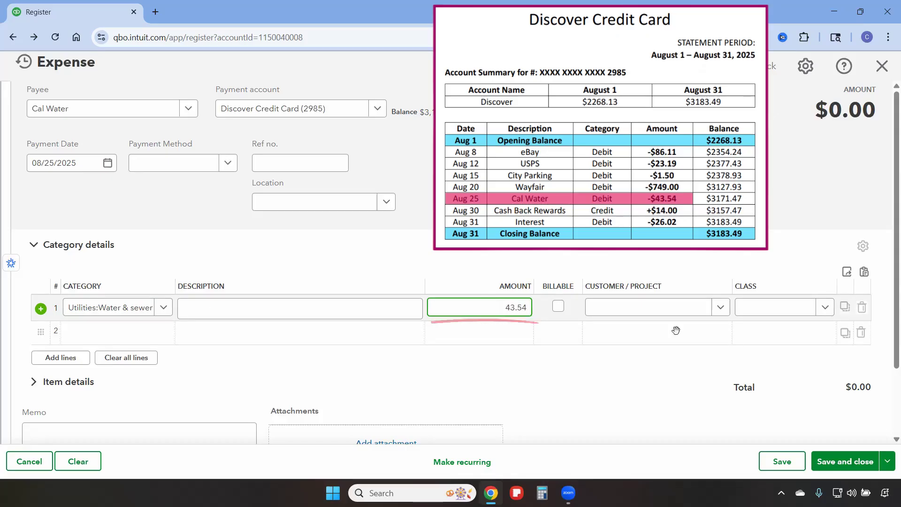
{"action": "left_click", "coordinate": [855, 462]}
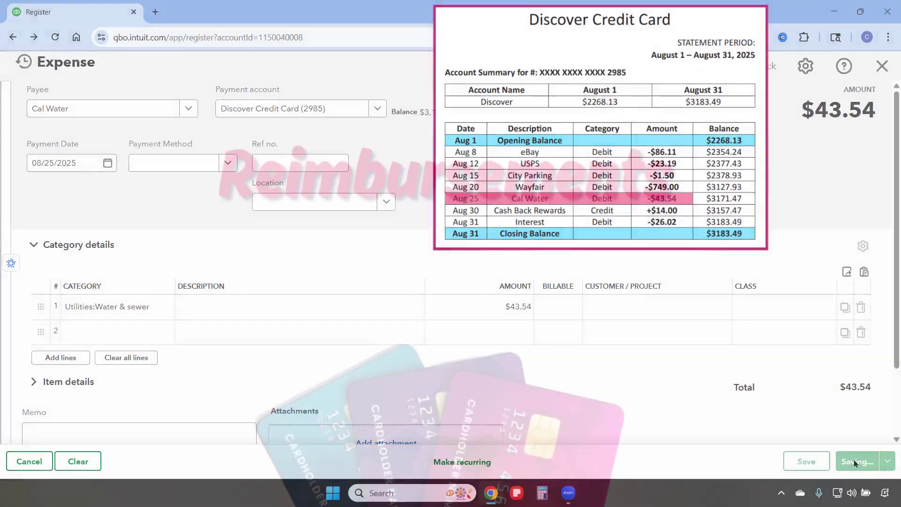